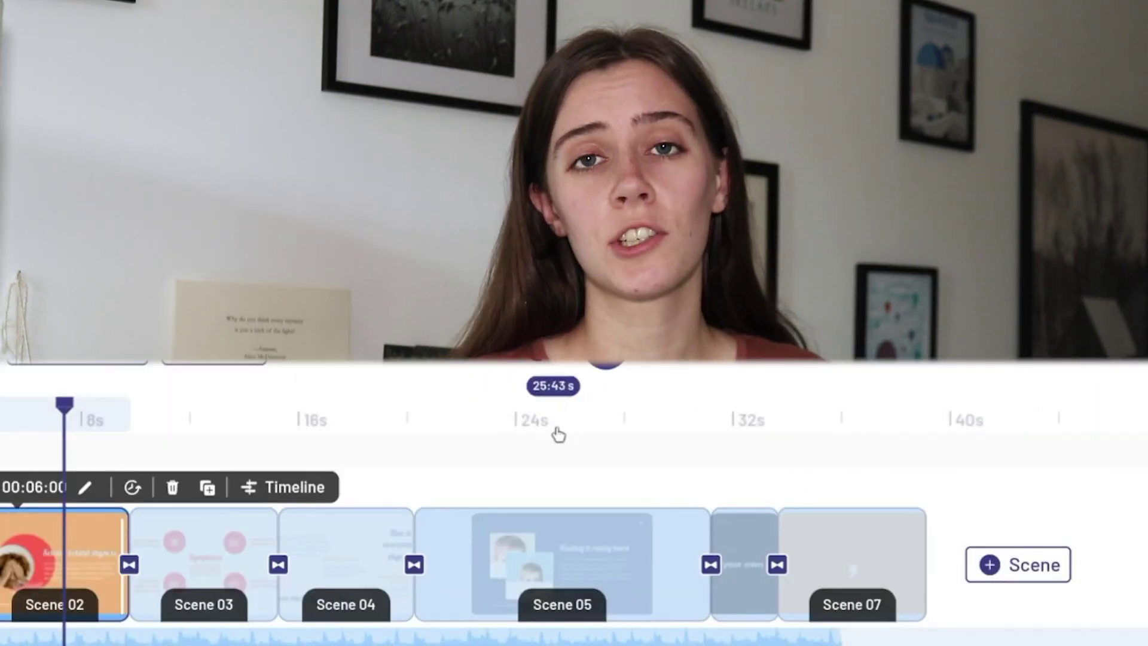
Move the playhead to about 24 seconds on the timeline, inside Scene 05.
left_click(555, 418)
left_click(549, 574)
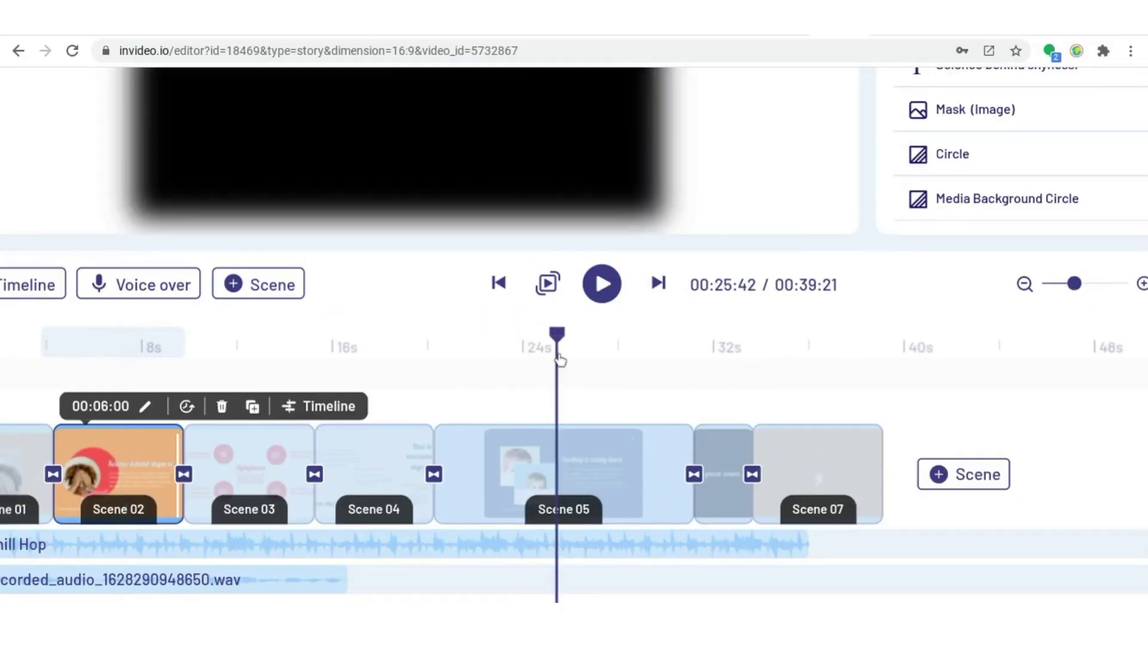
Select Scene 05 in the timeline so its content appears in the preview.
left_click(555, 484)
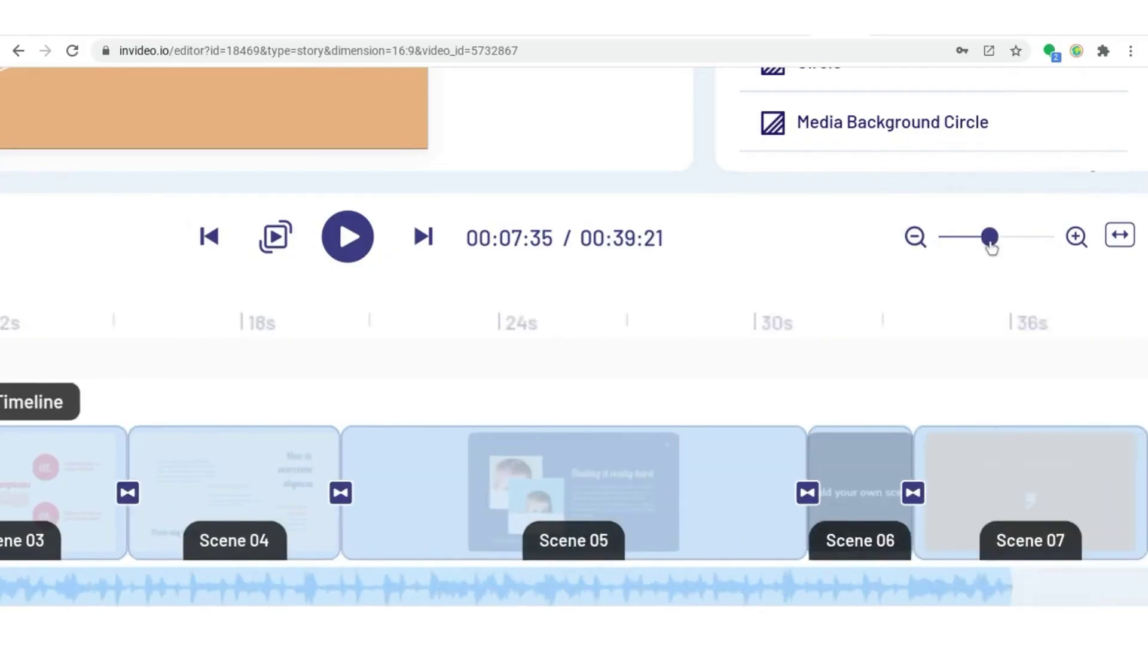
left_click_drag(991, 246, 979, 248)
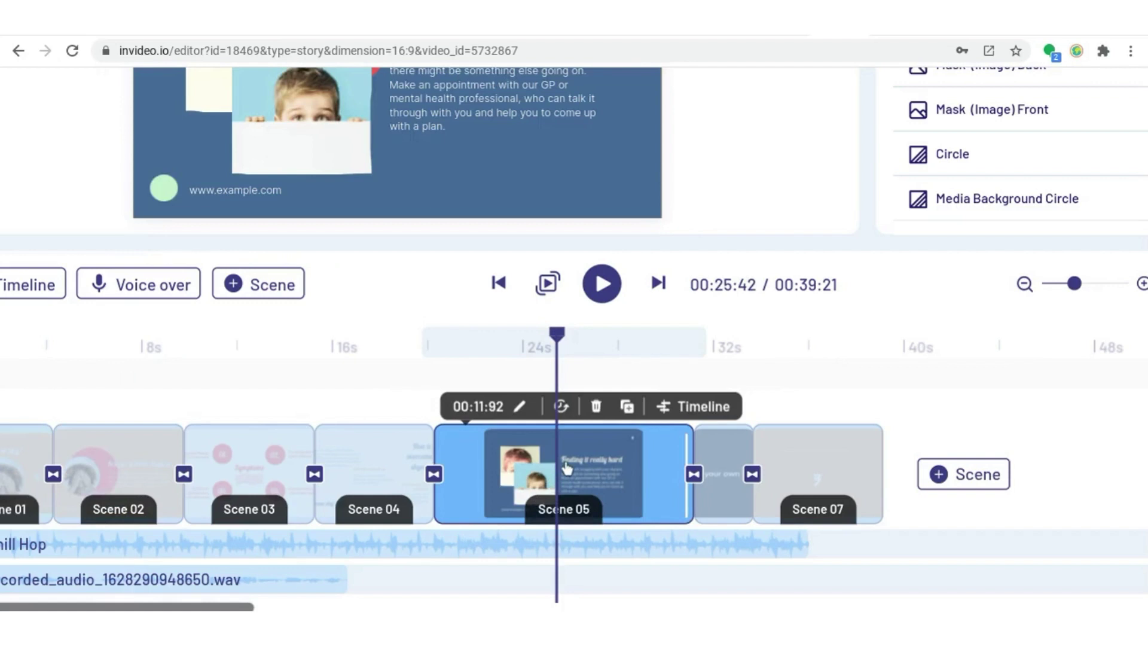
Change Scene 05's duration from 11:92 to 10:00 seconds.
left_click(485, 409)
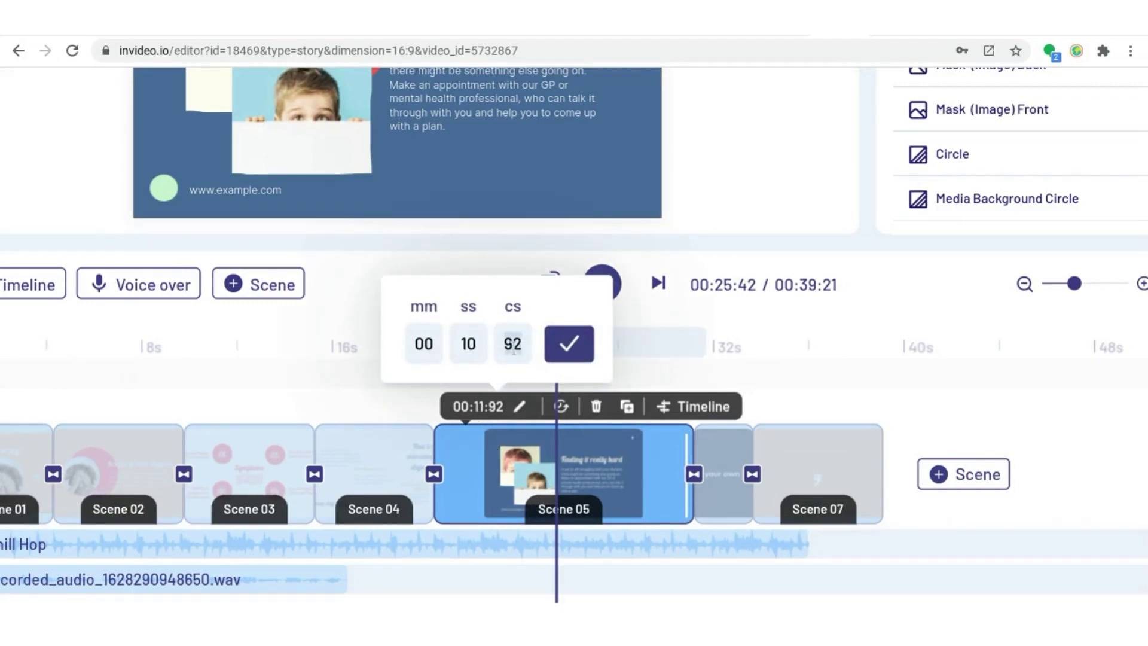
type("00")
left_click(557, 341)
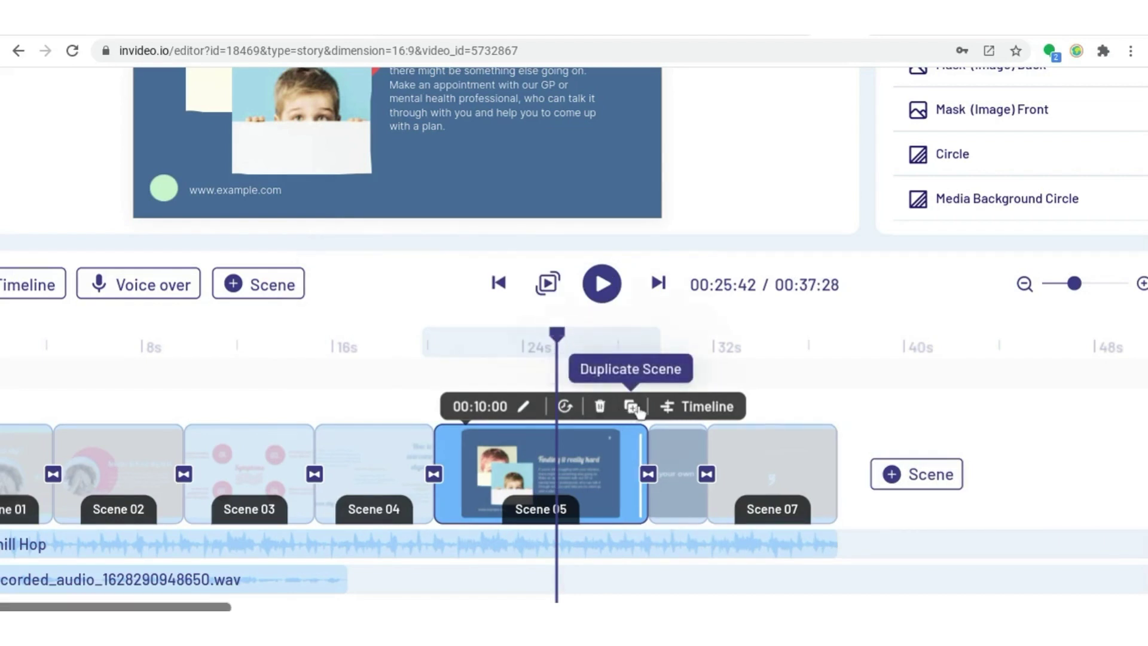
Add a new Blank Scene to the video and confirm it.
left_click(906, 469)
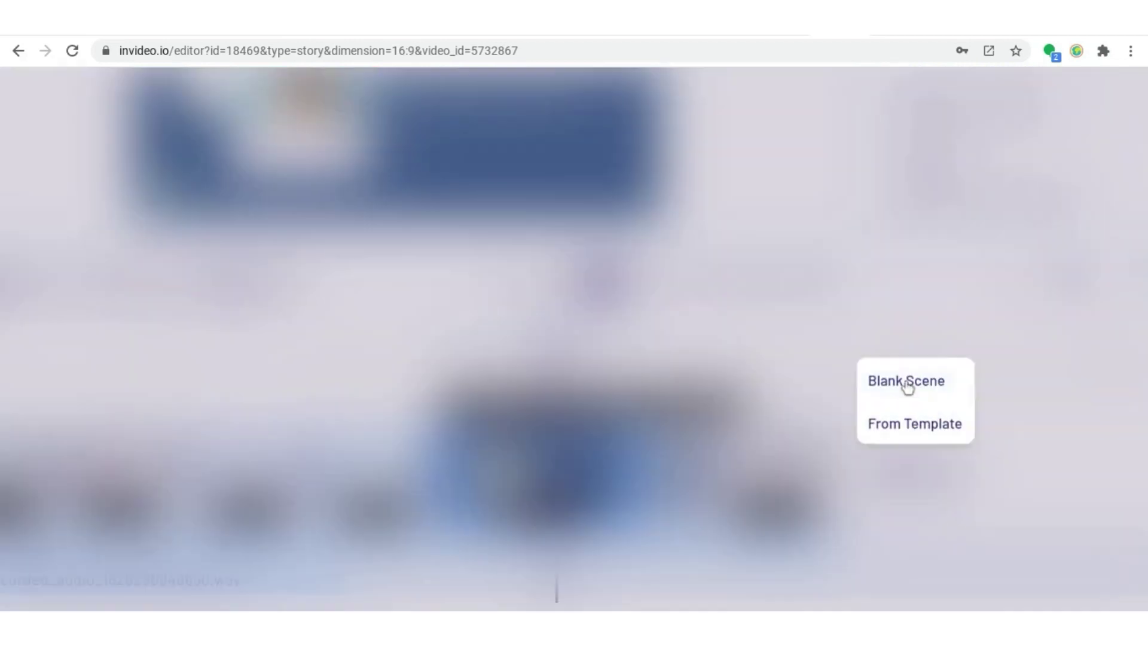
left_click(906, 382)
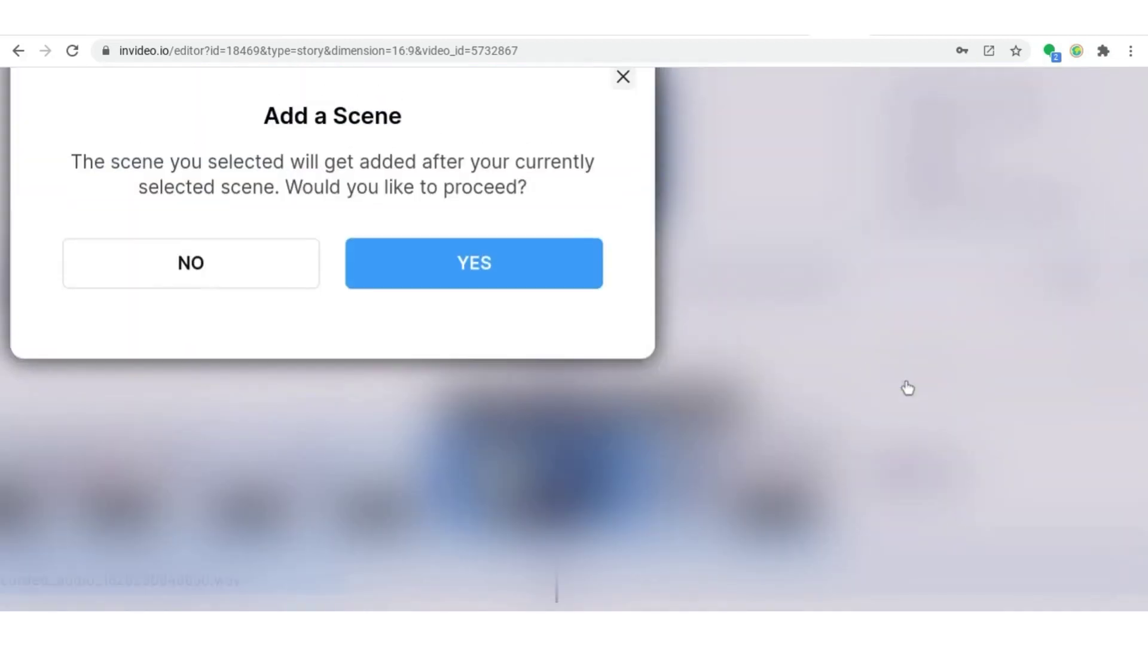
left_click(430, 275)
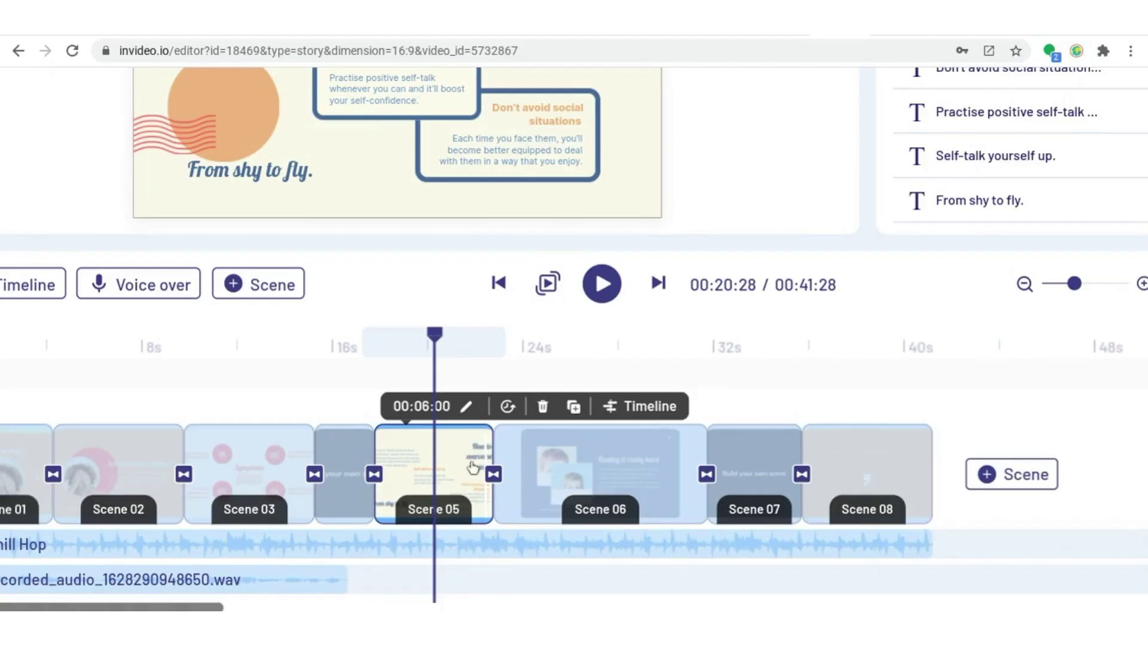
Apply the Wipe Up transition between the two scenes.
left_click(374, 474)
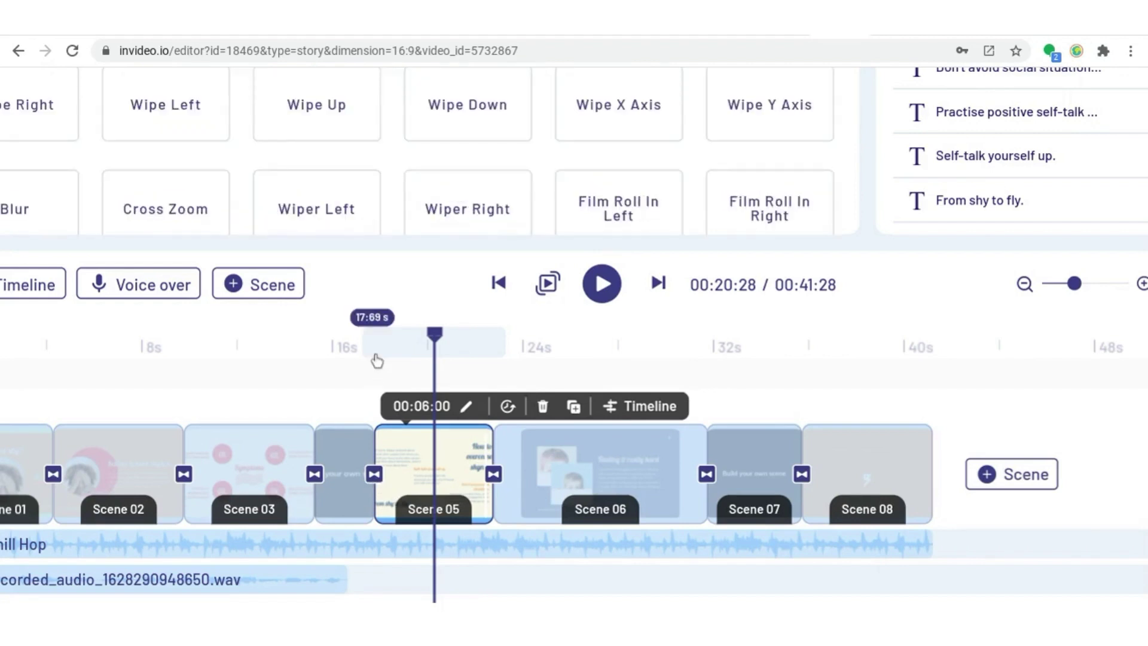
scroll(393, 308, "down", 3)
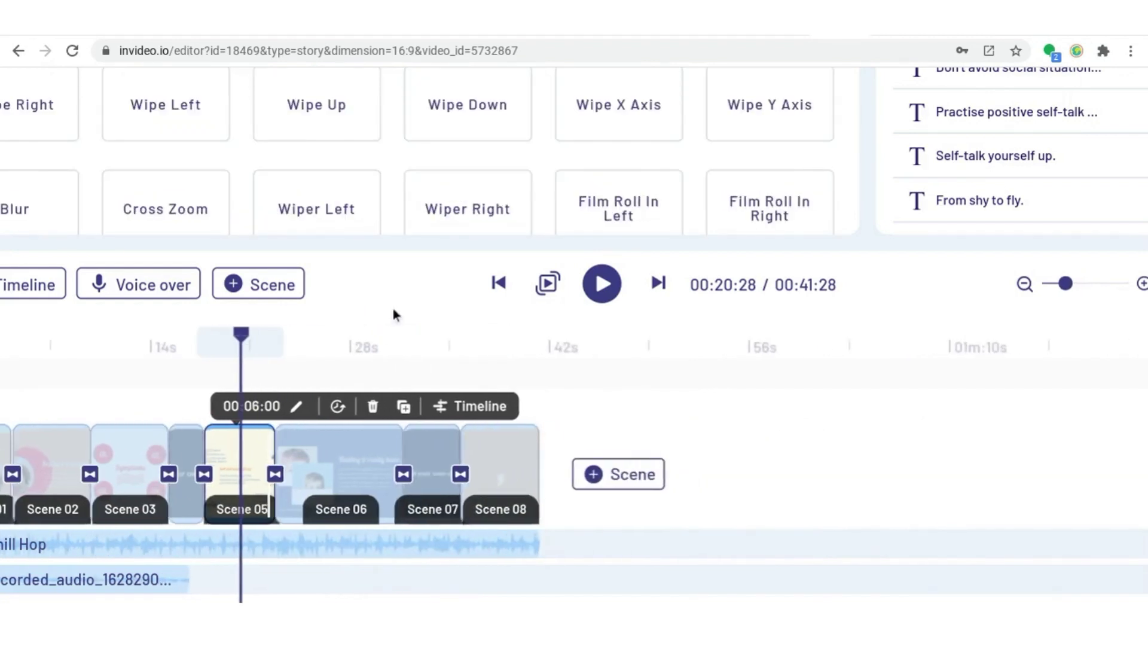
mouse_move(410, 203)
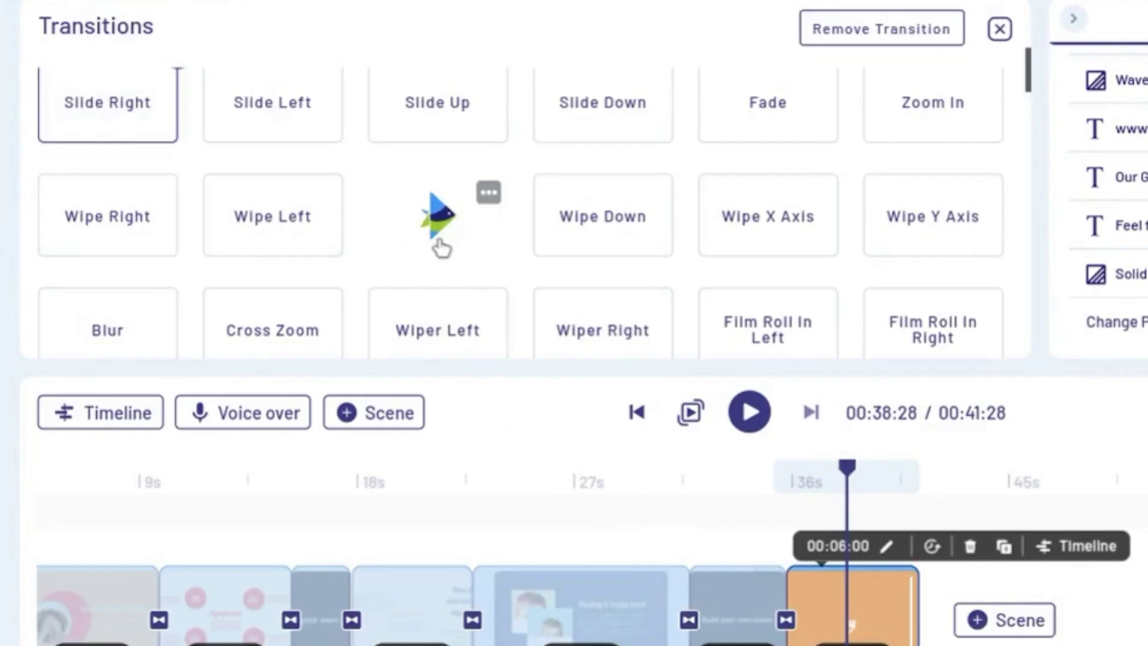
left_click(441, 245)
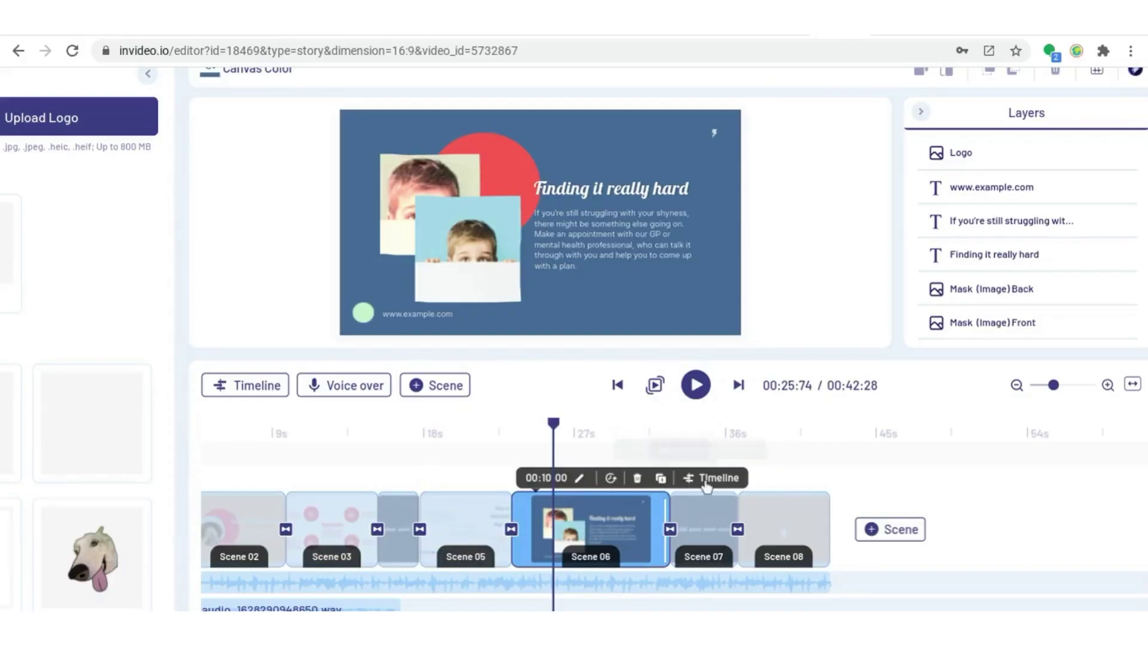
left_click(712, 482)
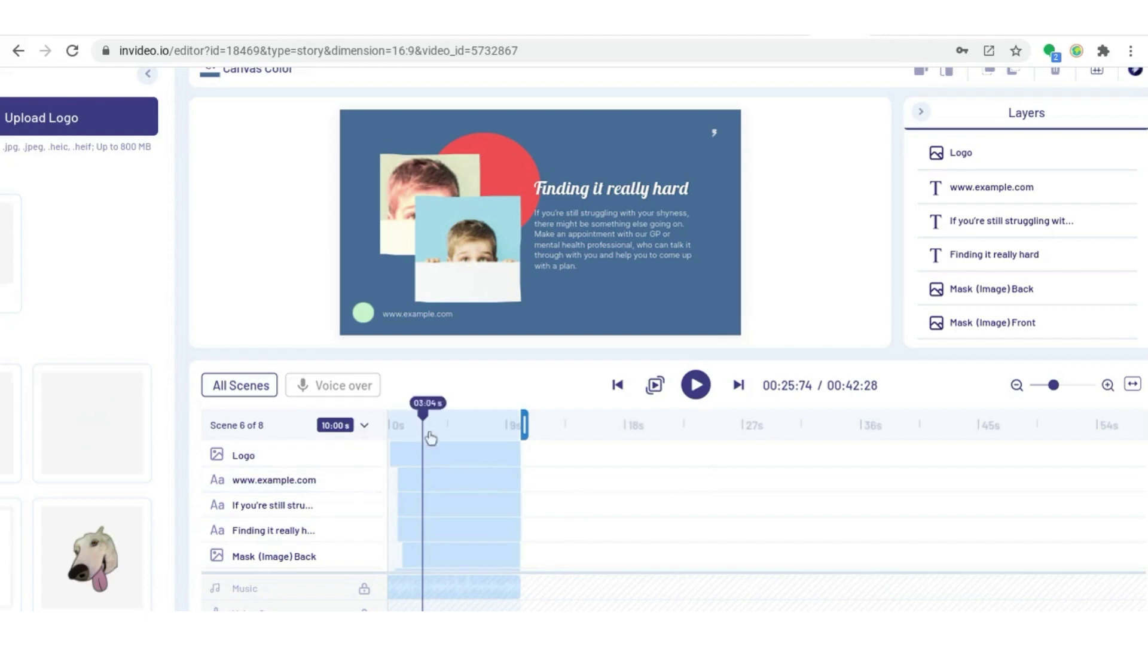
left_click_drag(404, 482, 436, 482)
left_click(441, 456)
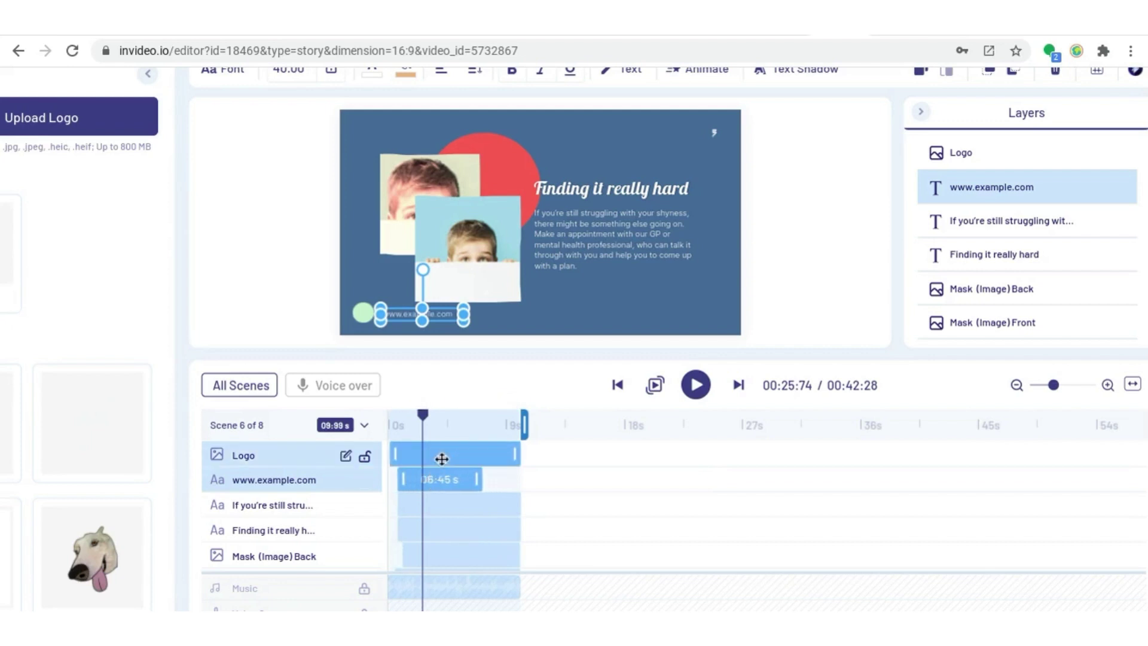
left_click(404, 529)
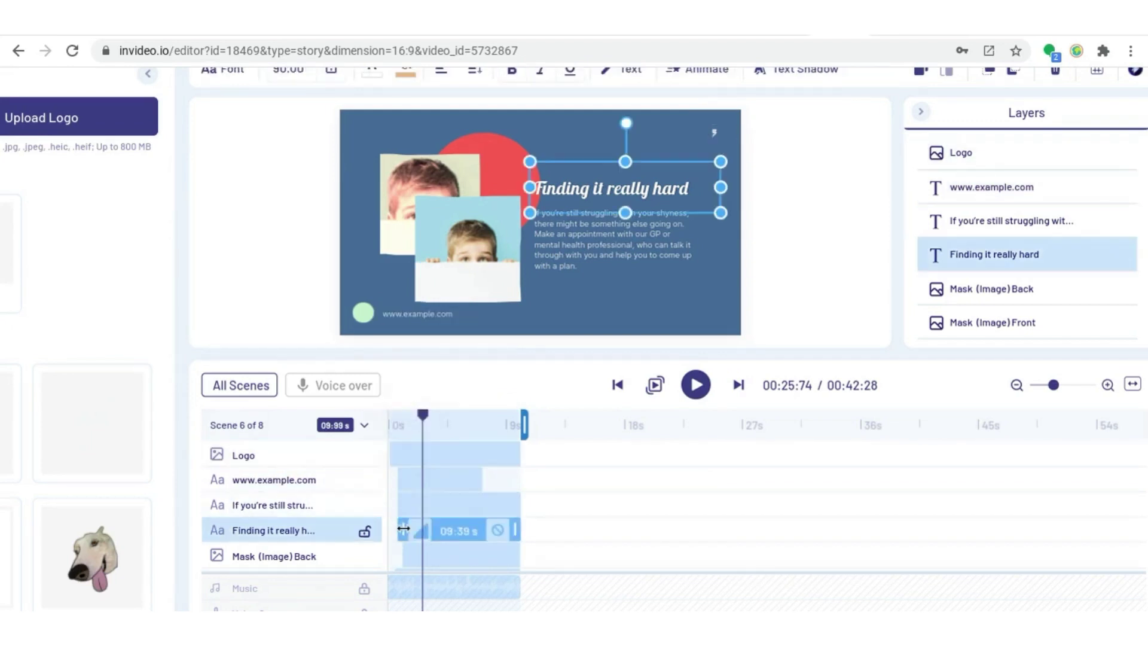
left_click_drag(431, 530, 429, 531)
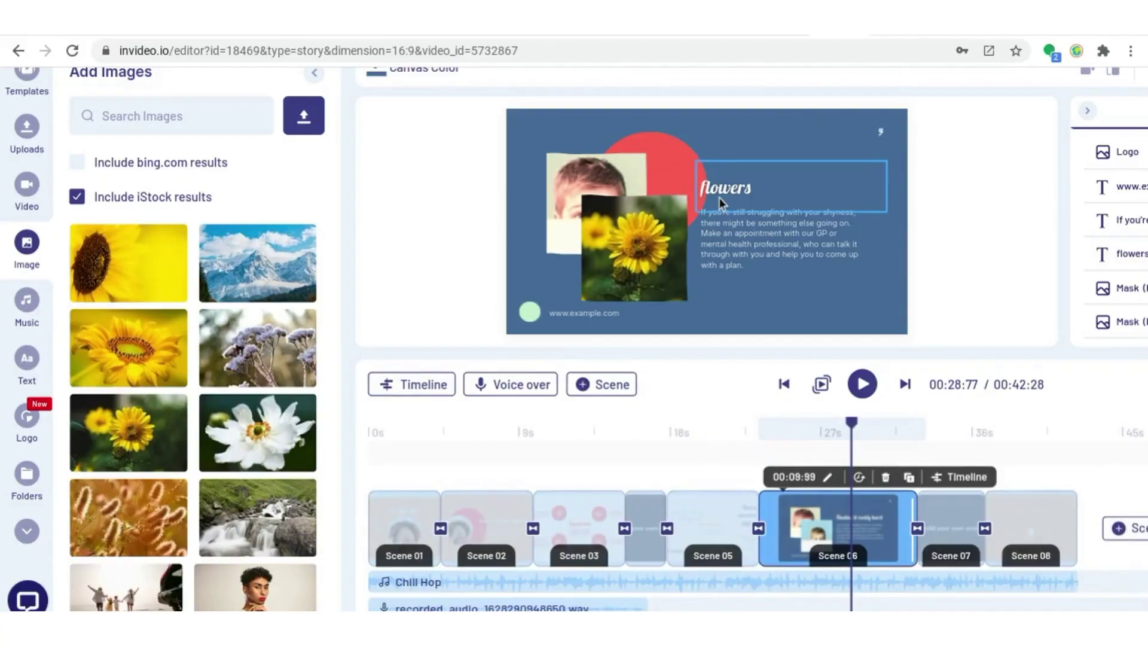
Select the flowers heading on Scene 06's canvas, then deselect it.
left_click(719, 197)
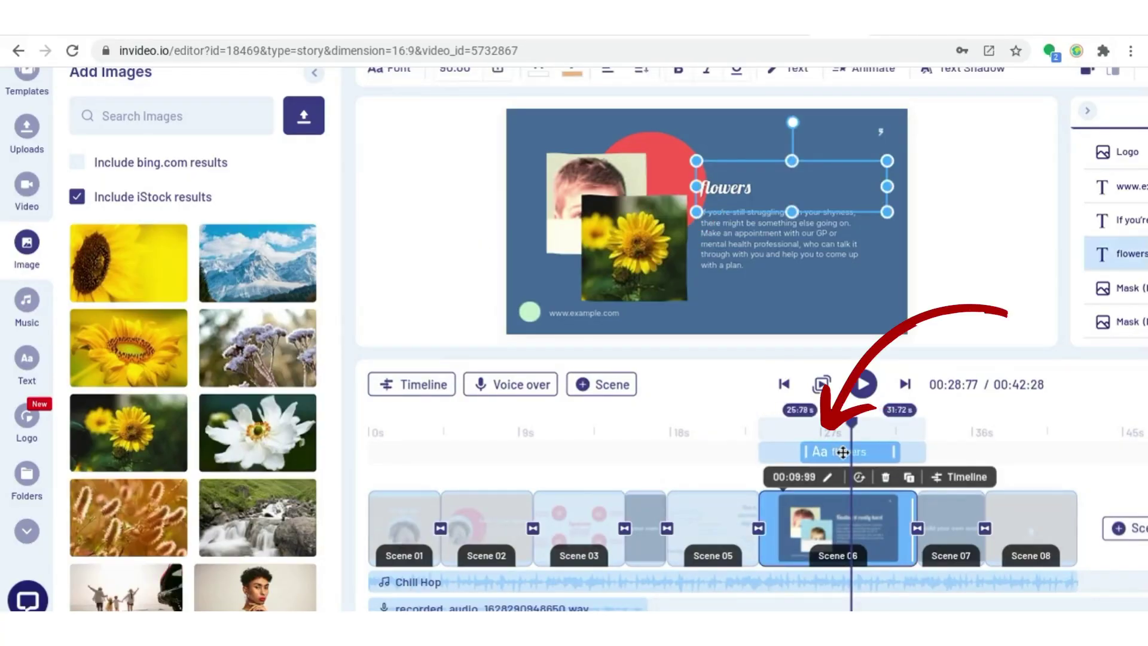
left_click(881, 454)
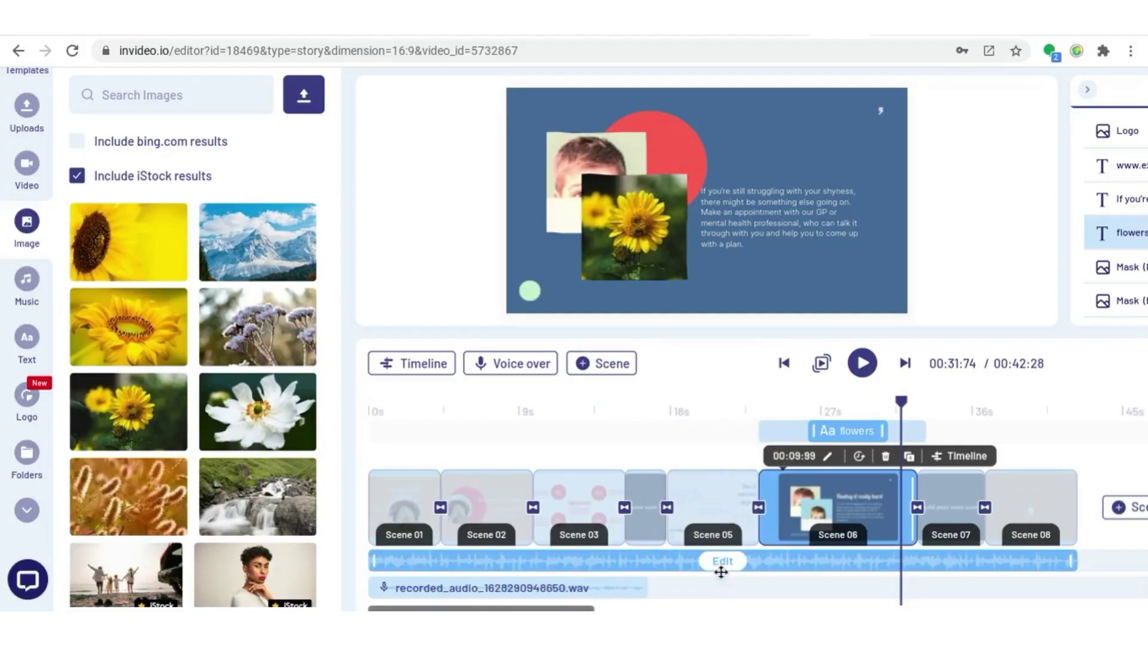
Set the Chill Hop music to 55% volume, trim it to end at 00:29:50, and loop it.
left_click(723, 562)
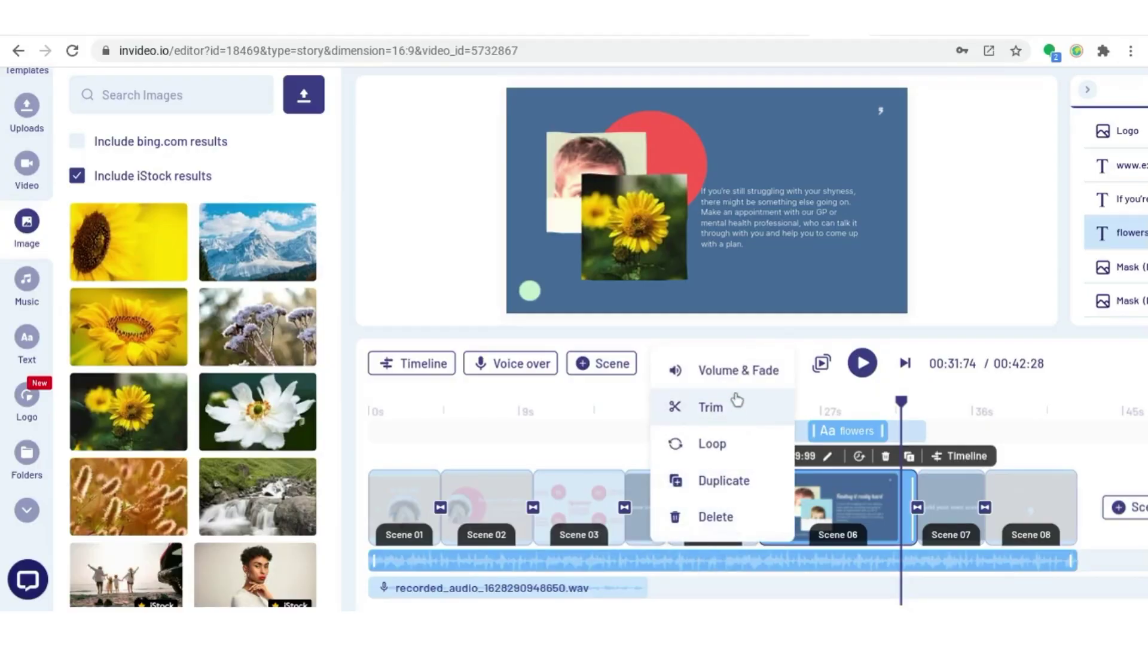
left_click(735, 373)
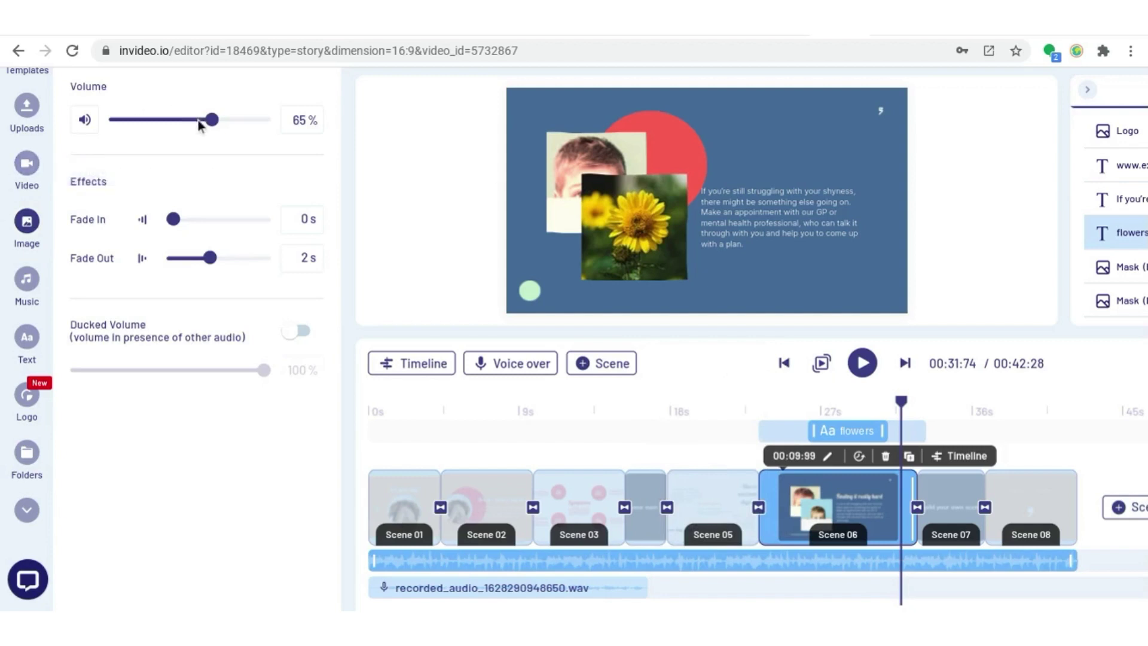
left_click(723, 560)
left_click(739, 395)
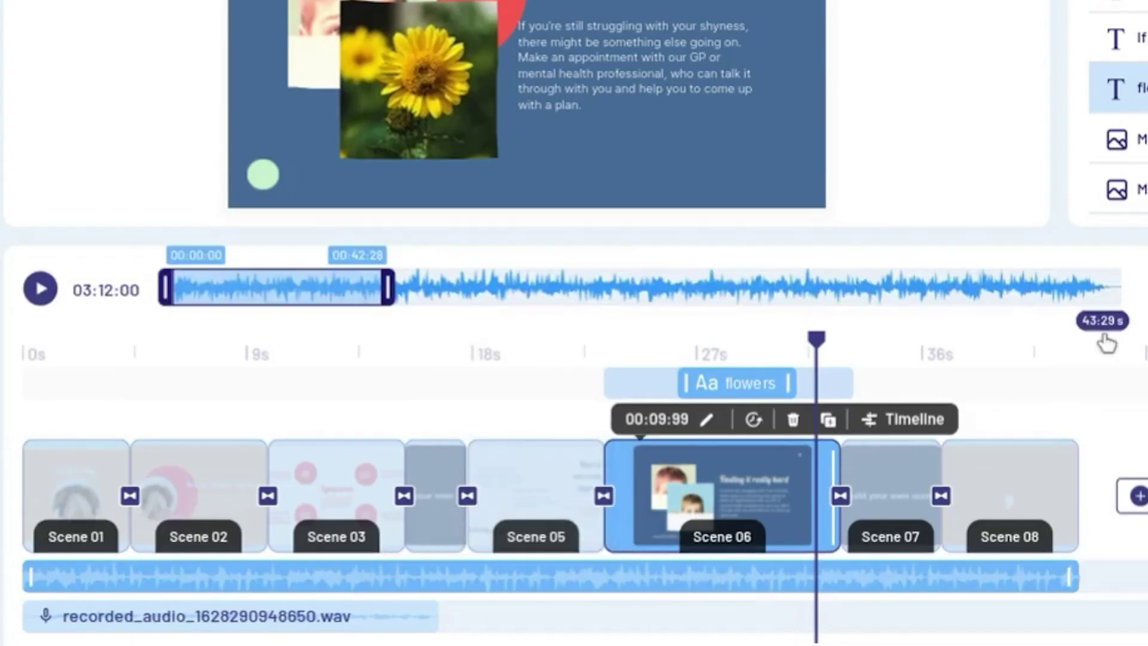
left_click_drag(388, 286, 324, 285)
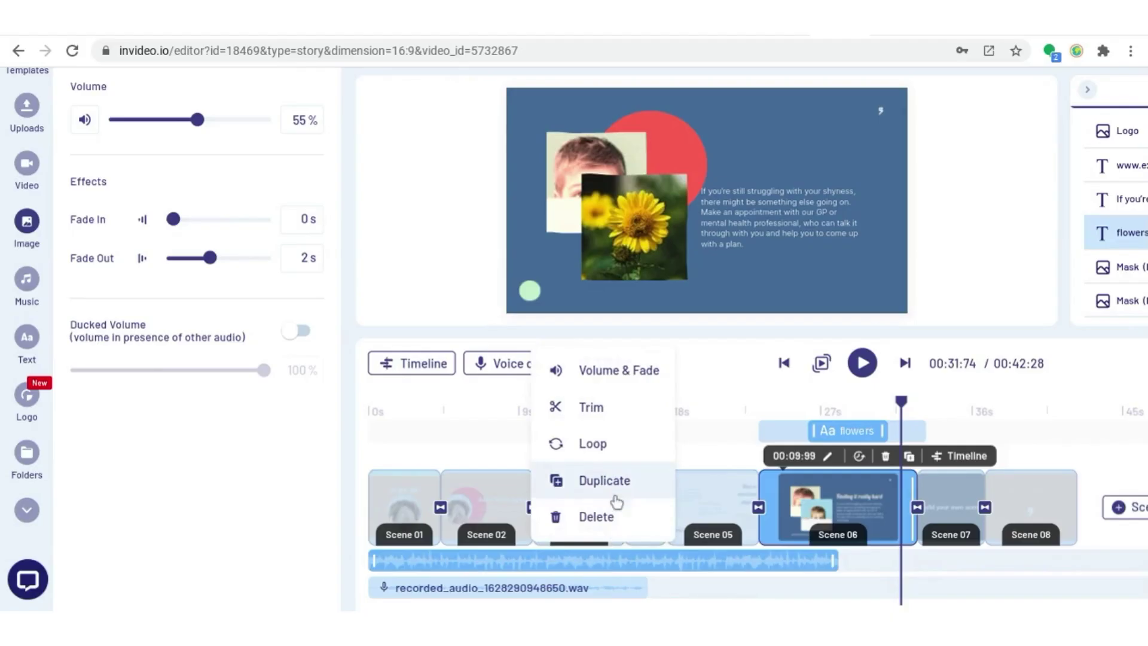
left_click(623, 445)
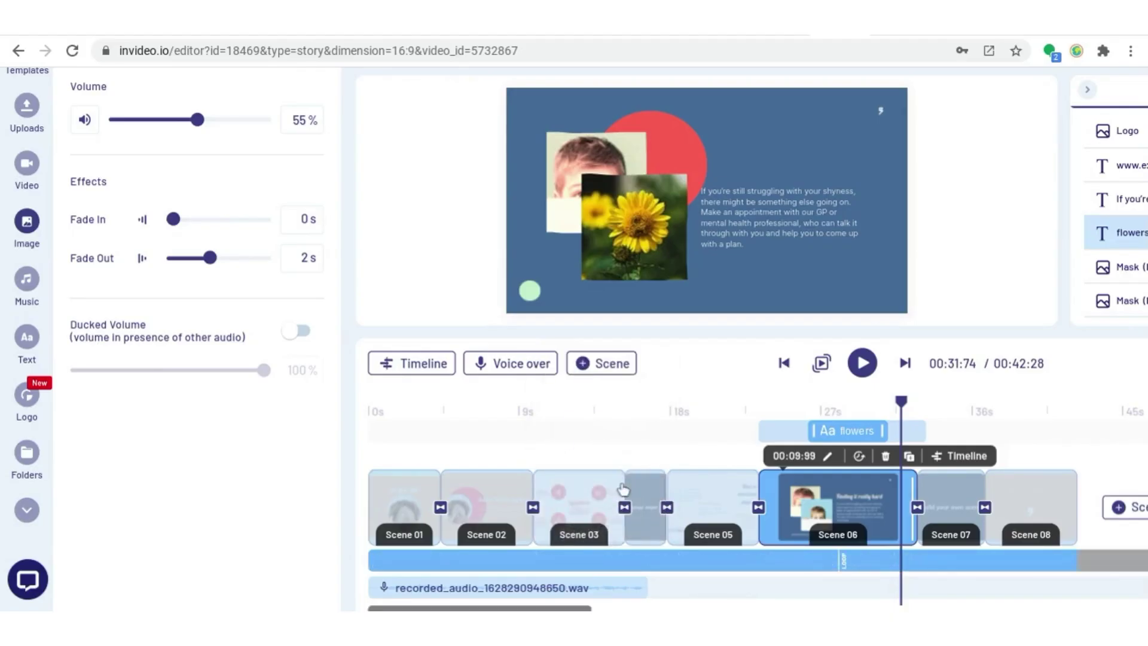
left_click(860, 567)
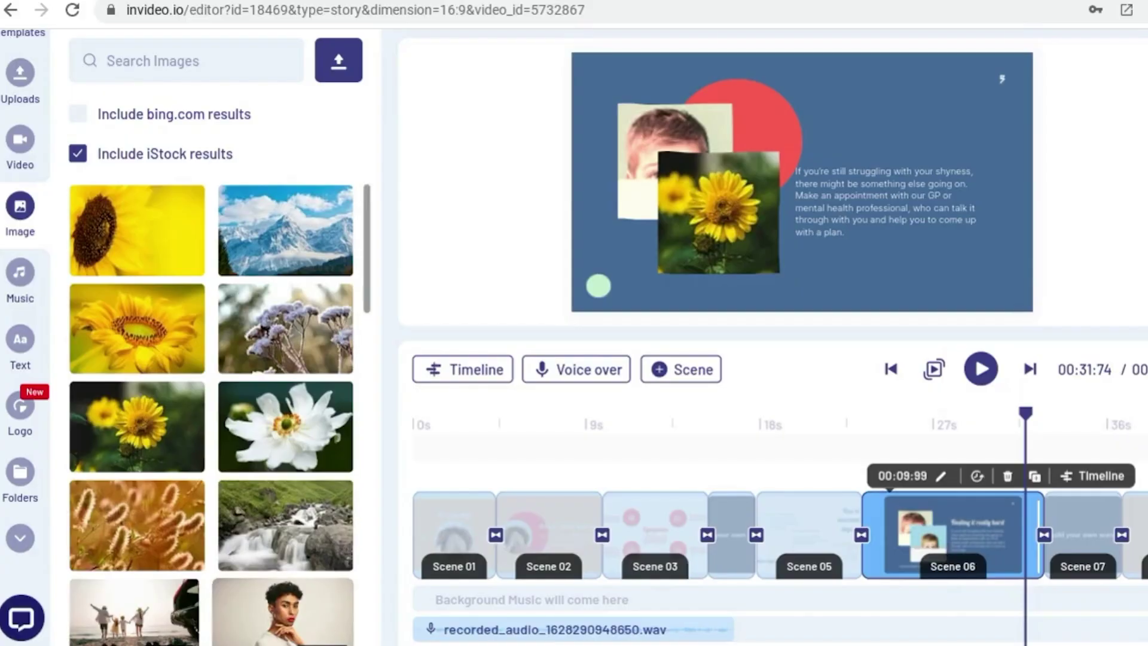
Start a Video Editing support chat asking how to change the canvas colour.
left_click(27, 633)
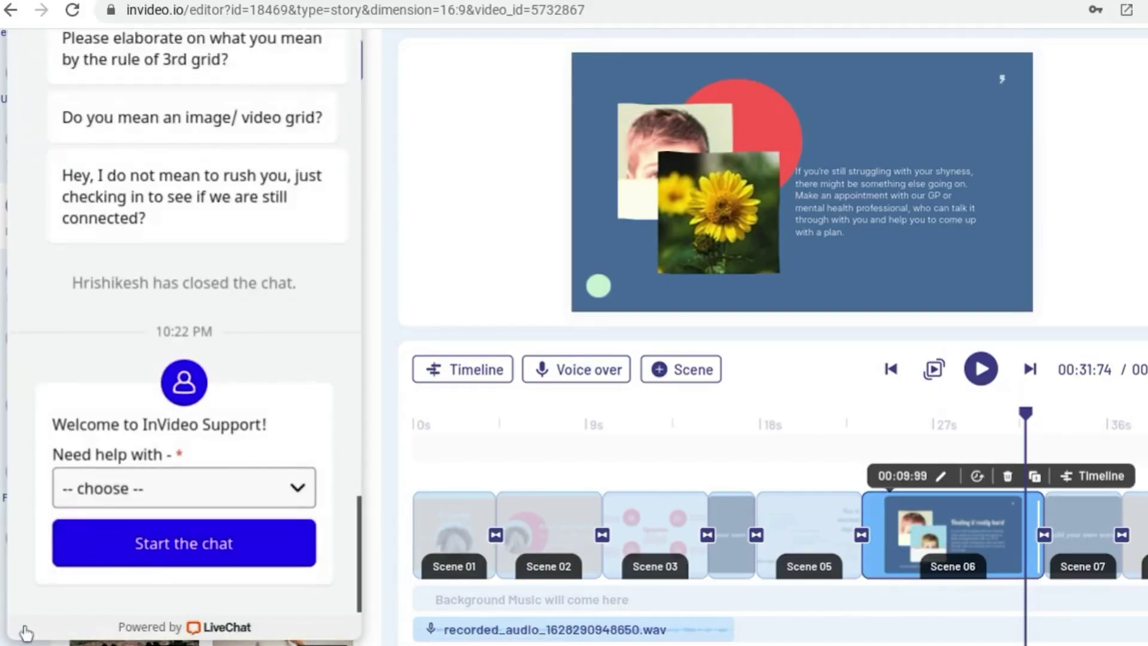
left_click(147, 496)
left_click(144, 574)
left_click(159, 547)
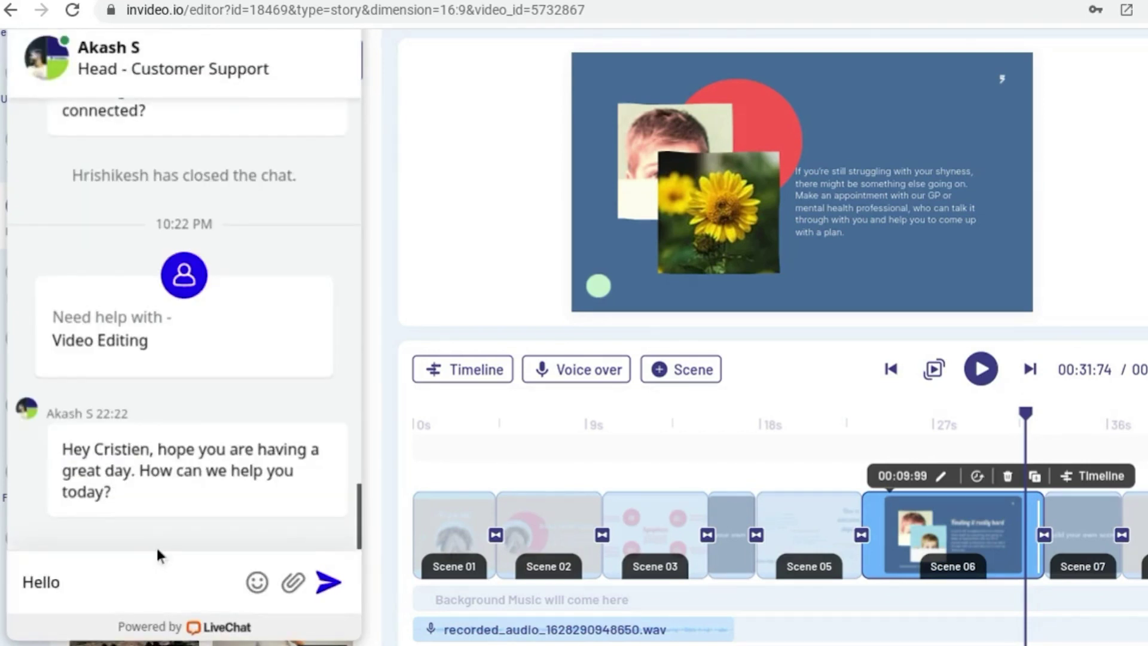
type("Hello! Can you tell me how to cahnge ")
type("the color of the ca")
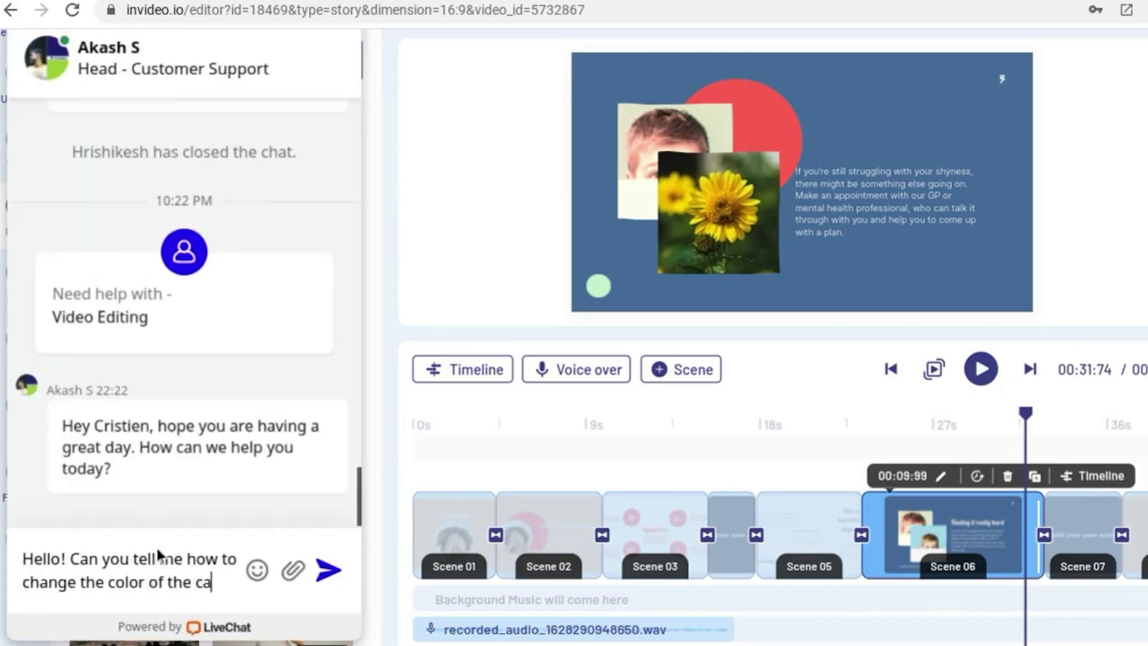
type("nvas?")
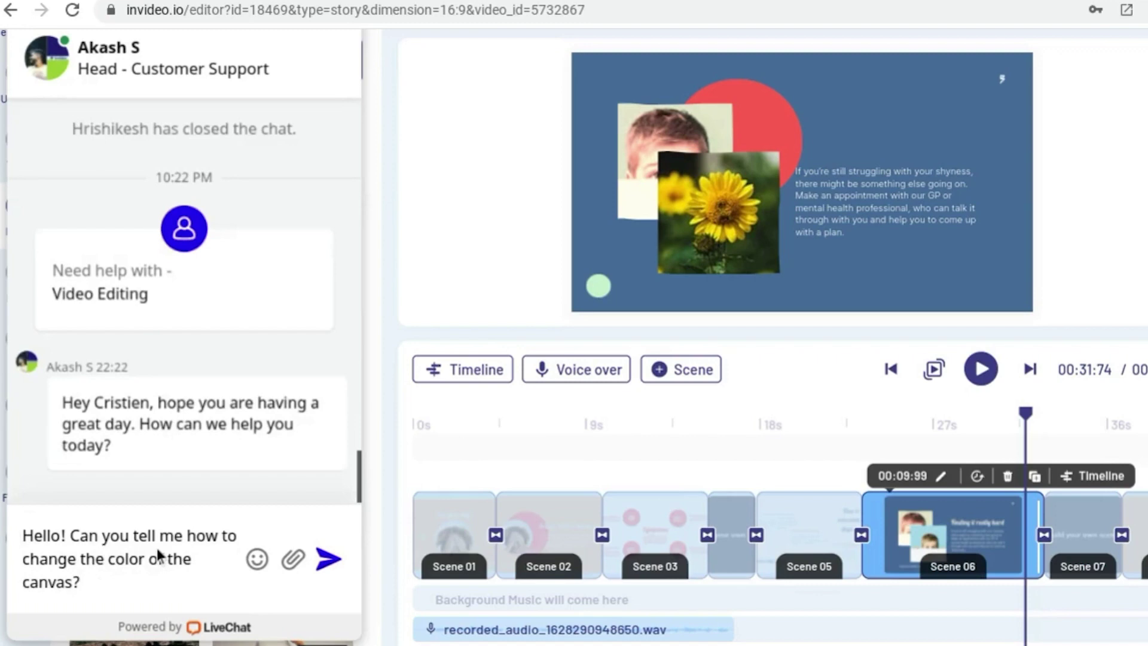